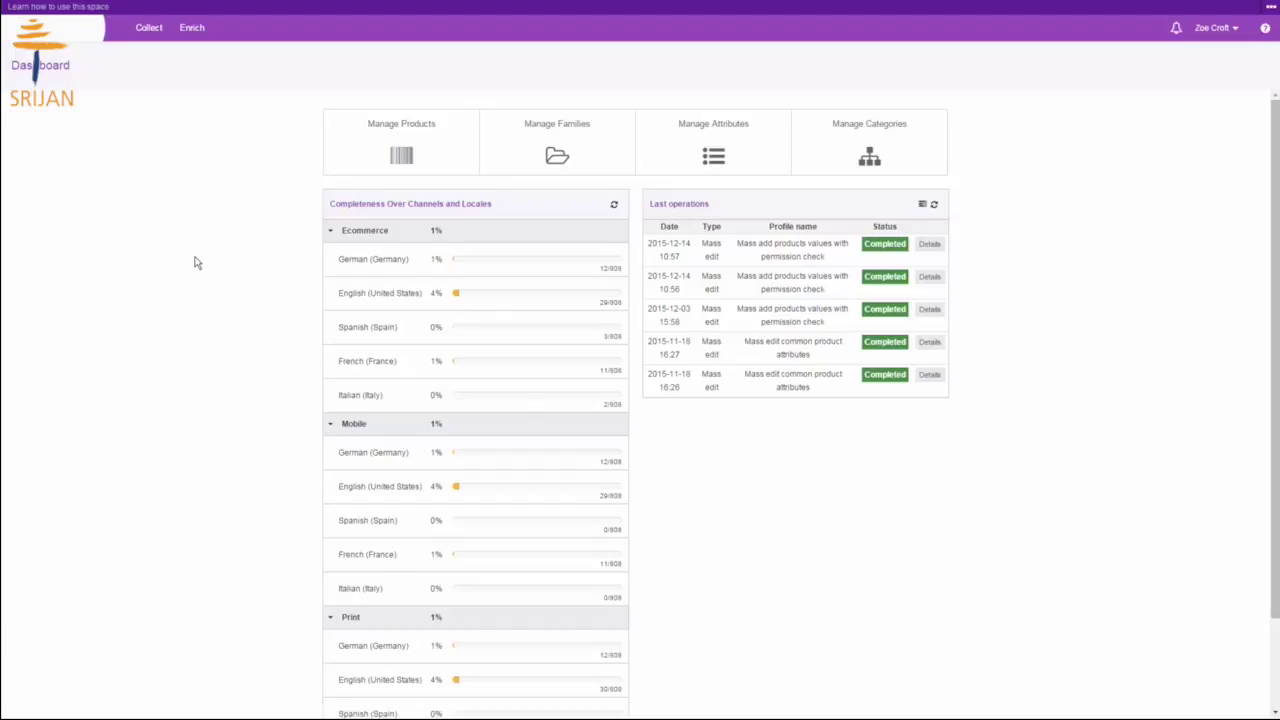
- Set Trust Exis Chatpack's EUR price to 500, rename it 'Trust Exis Chatpack 200', and save as draft
click(386, 140)
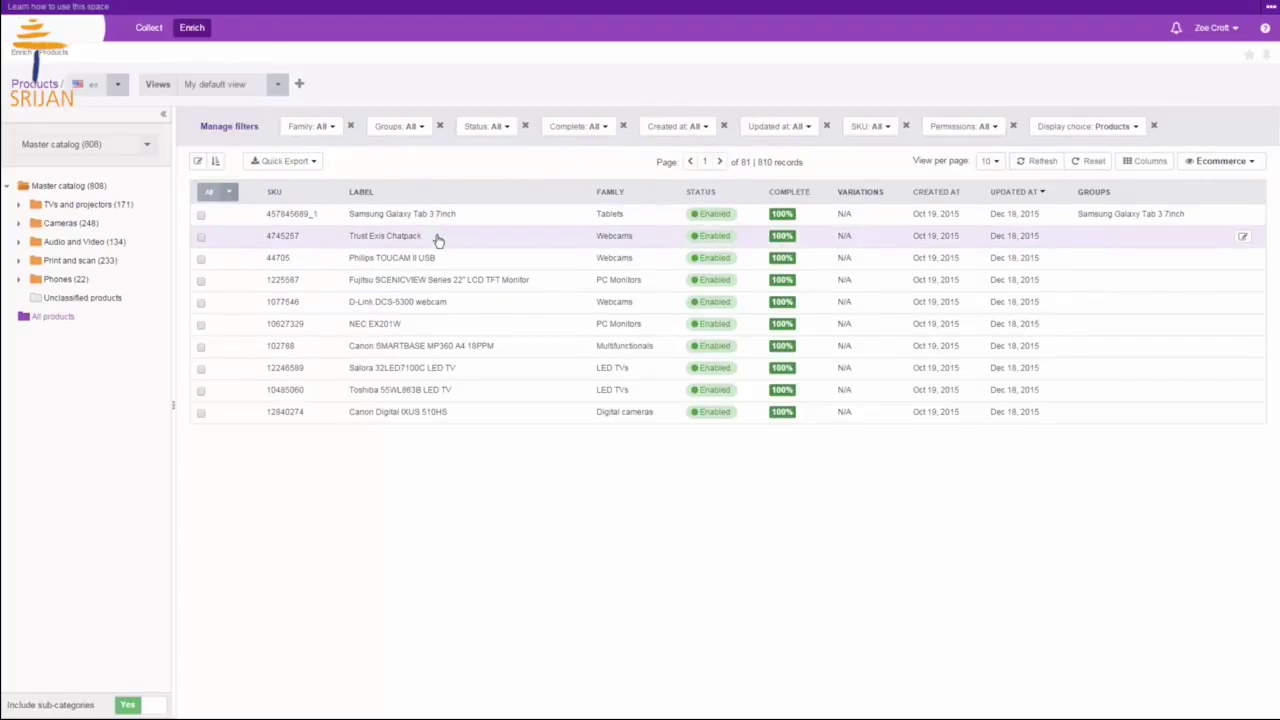
click(438, 237)
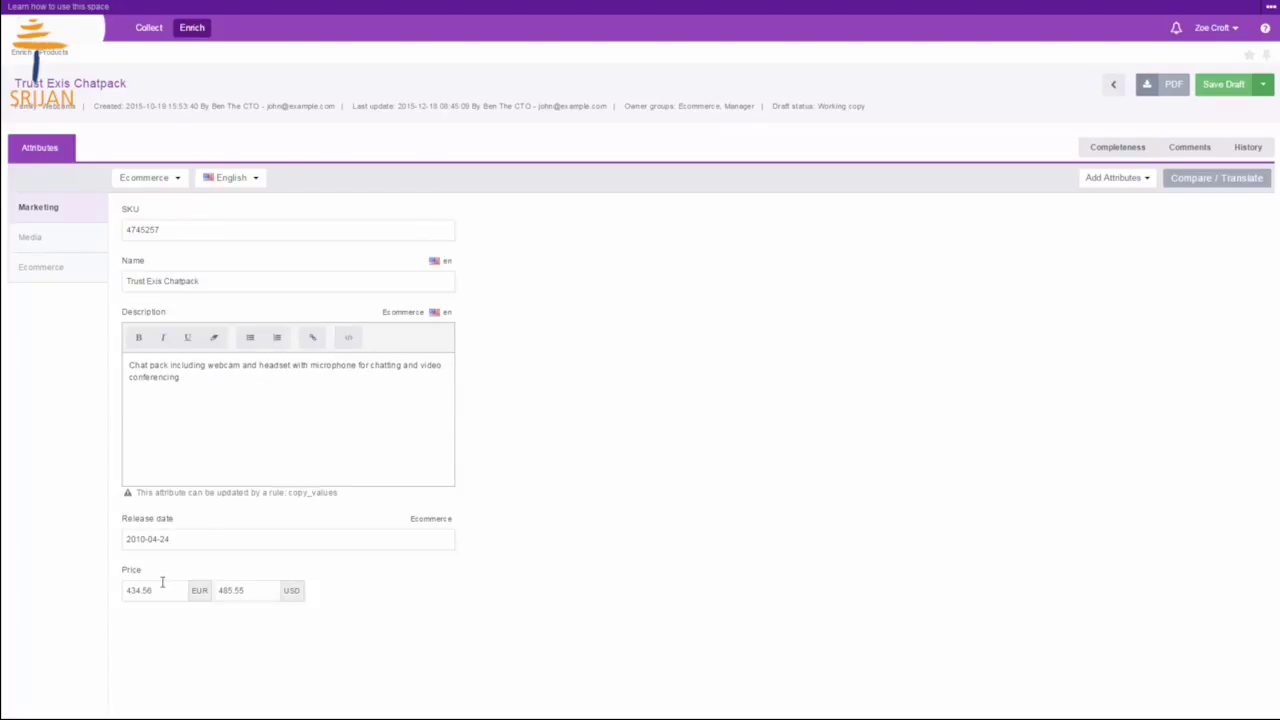
drag(163, 590, 110, 591)
text(50)
text(0)
click(228, 283)
text(200)
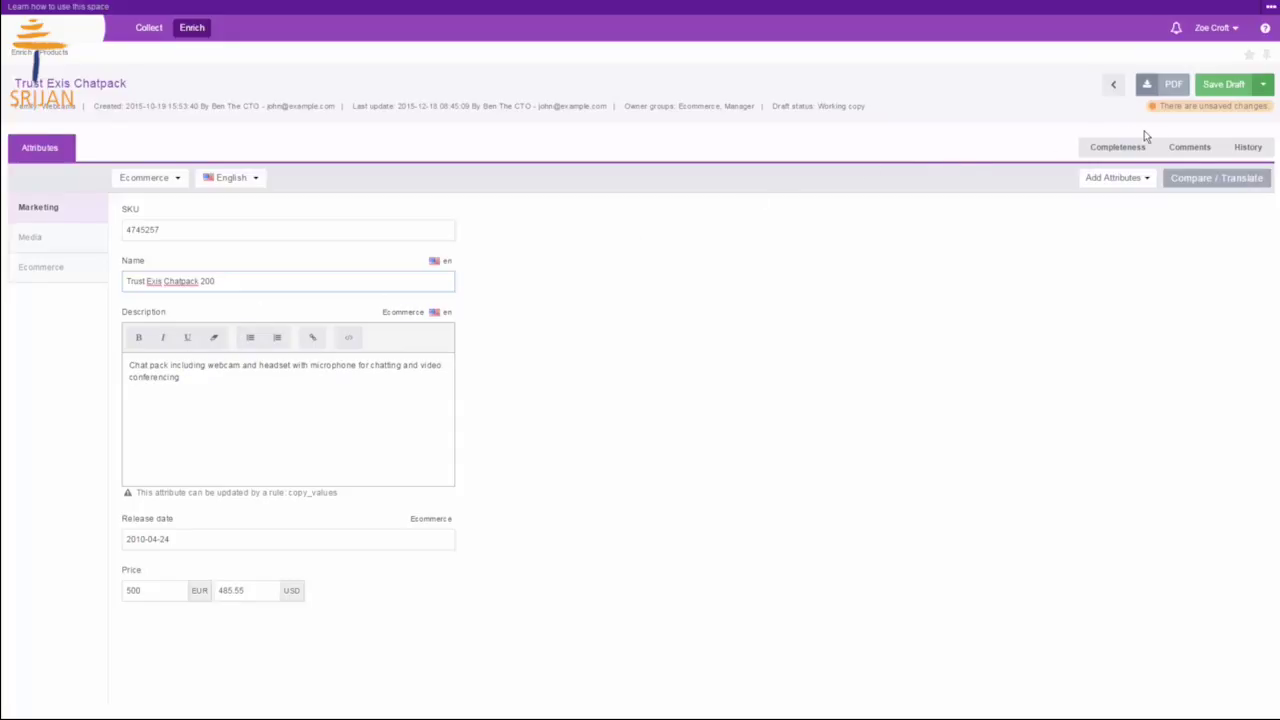
click(1215, 85)
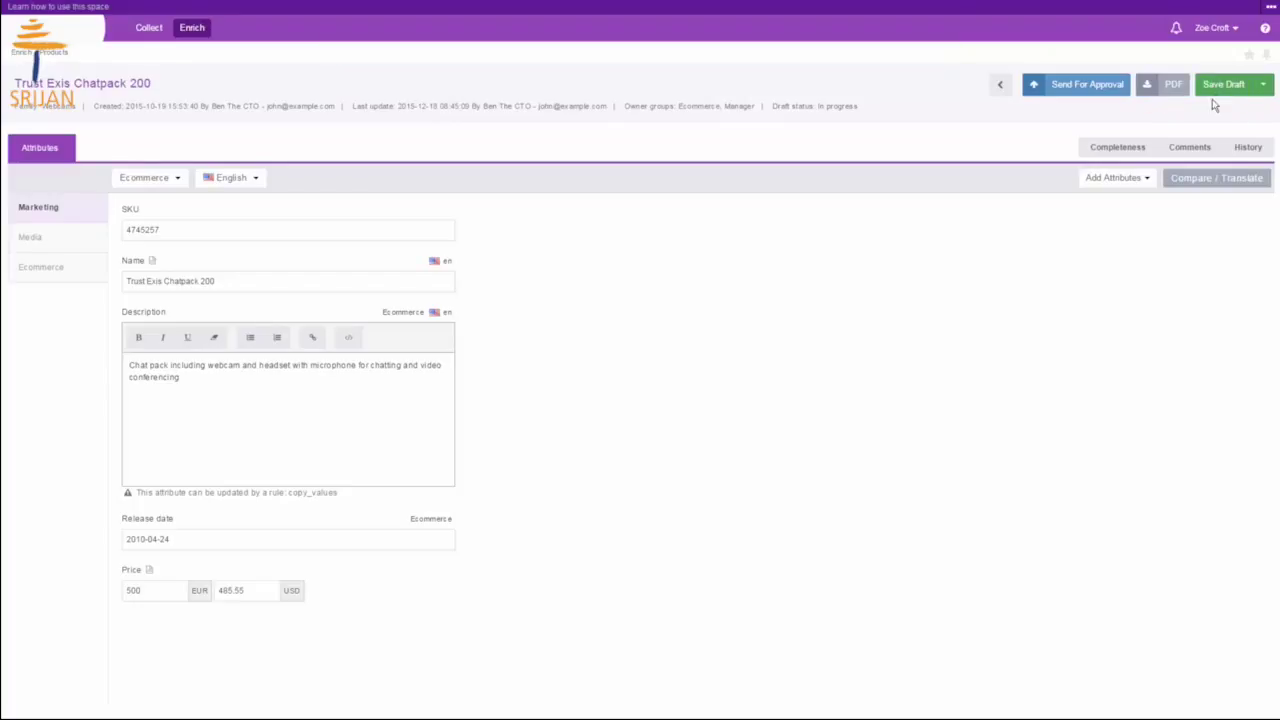
- Compare the Chatpack 200 draft against its original values and send it for approval
click(153, 262)
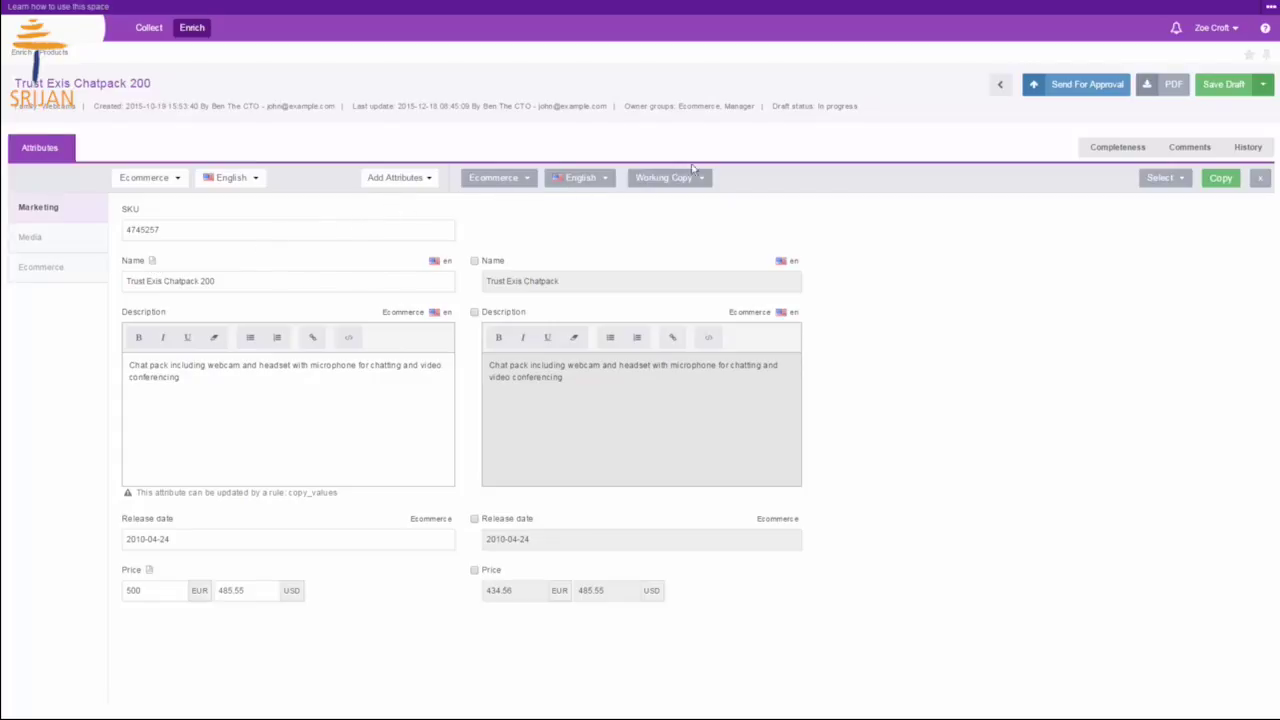
click(1057, 88)
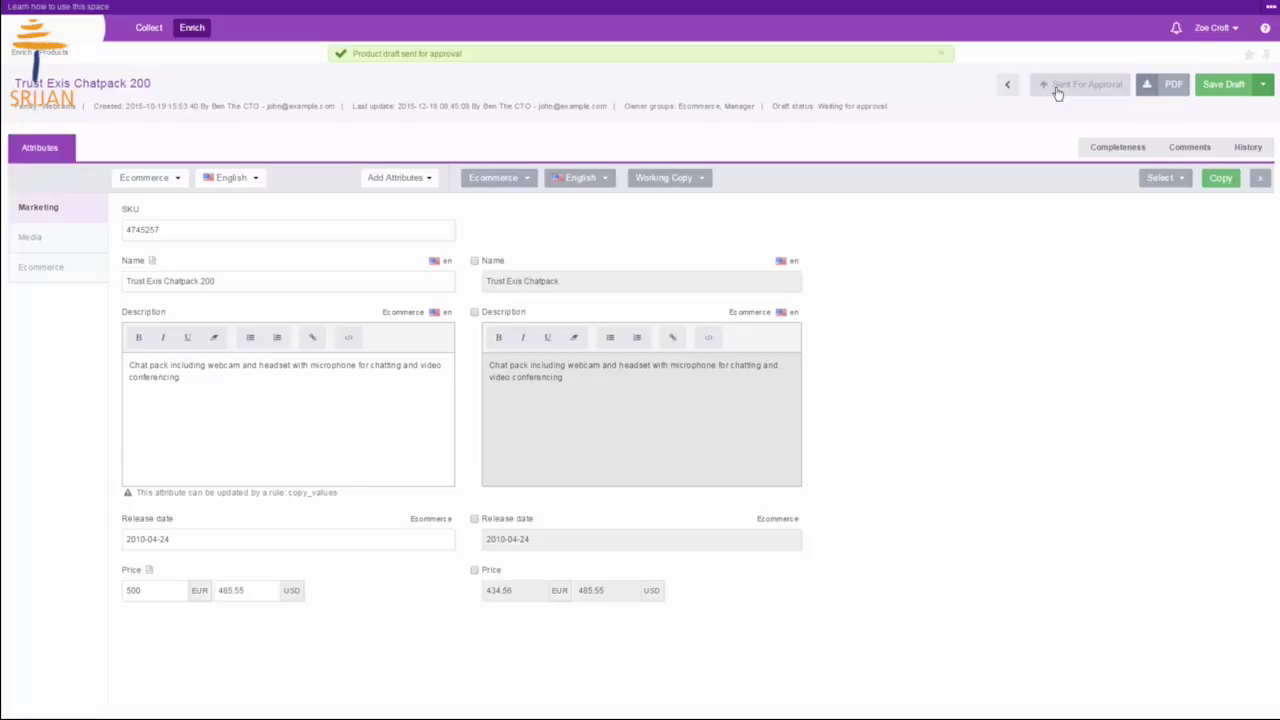
- Log out of the contributor account and sign back in with the marketing manager's username and password
click(1210, 30)
click(1160, 72)
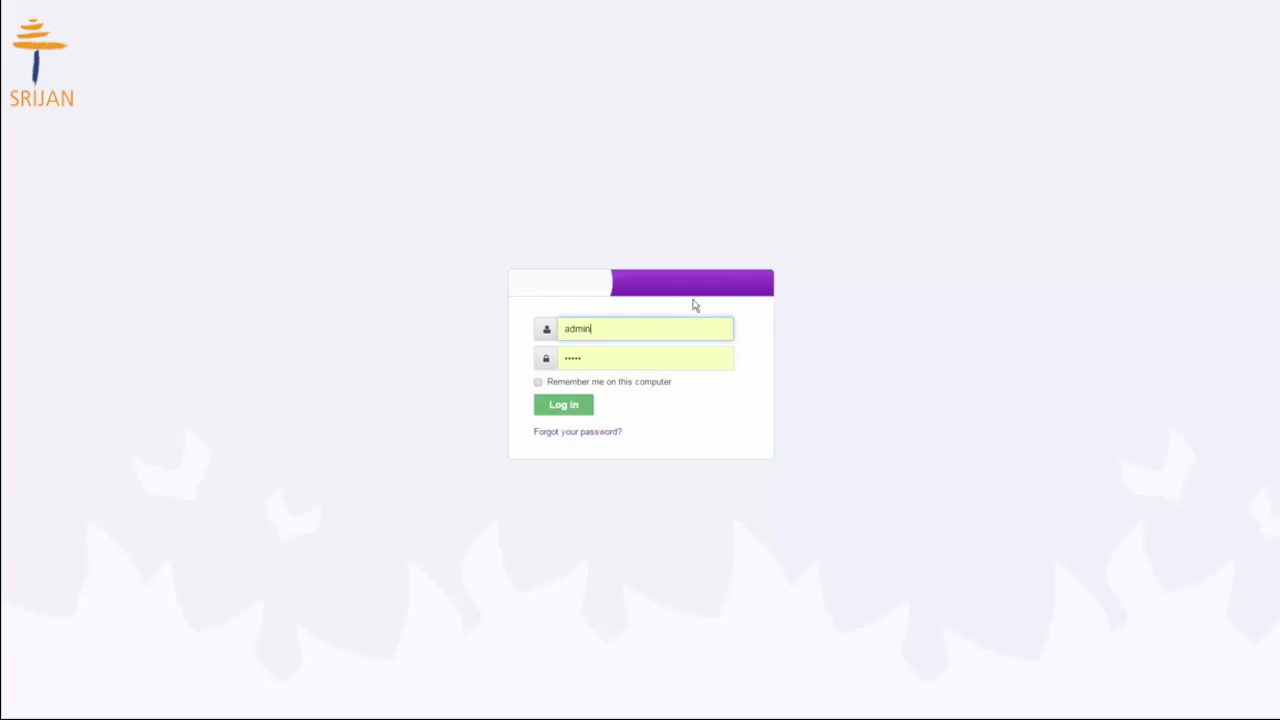
key(ctrl+a)
key(Tab)
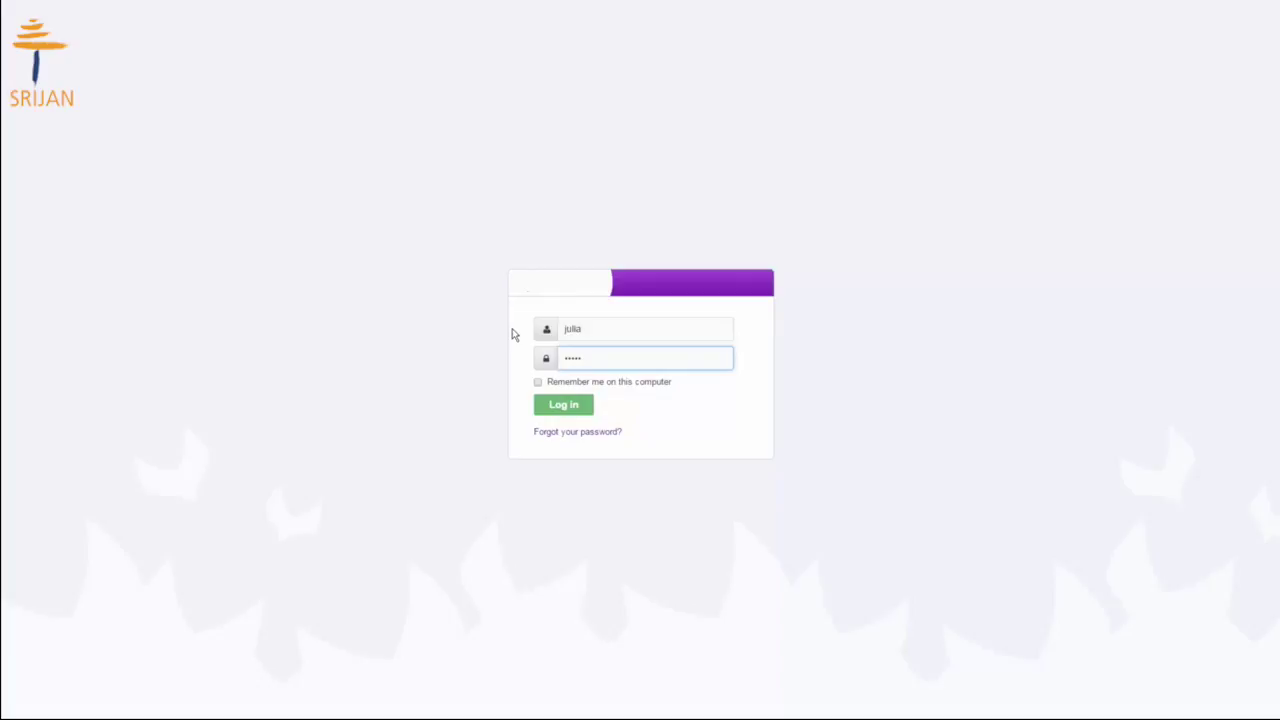
key(Return)
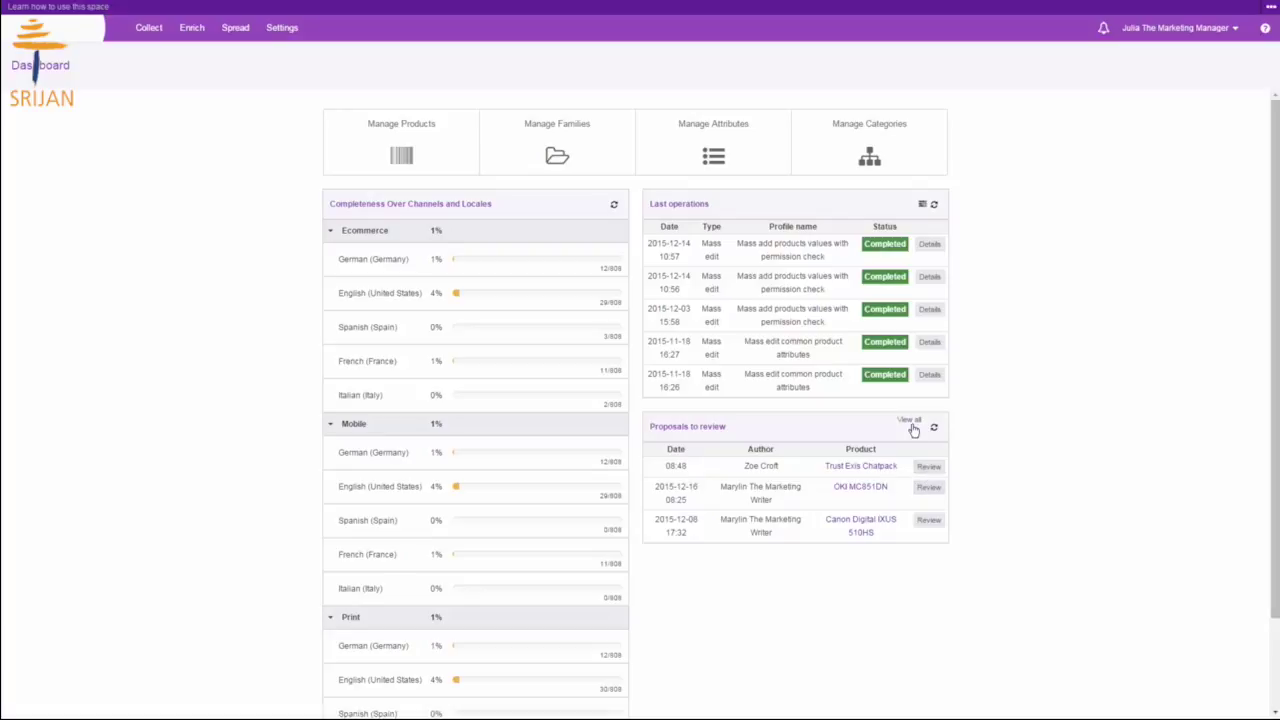
- Open the full proposals-to-review list and approve the Trust Exis Chatpack proposal
click(910, 422)
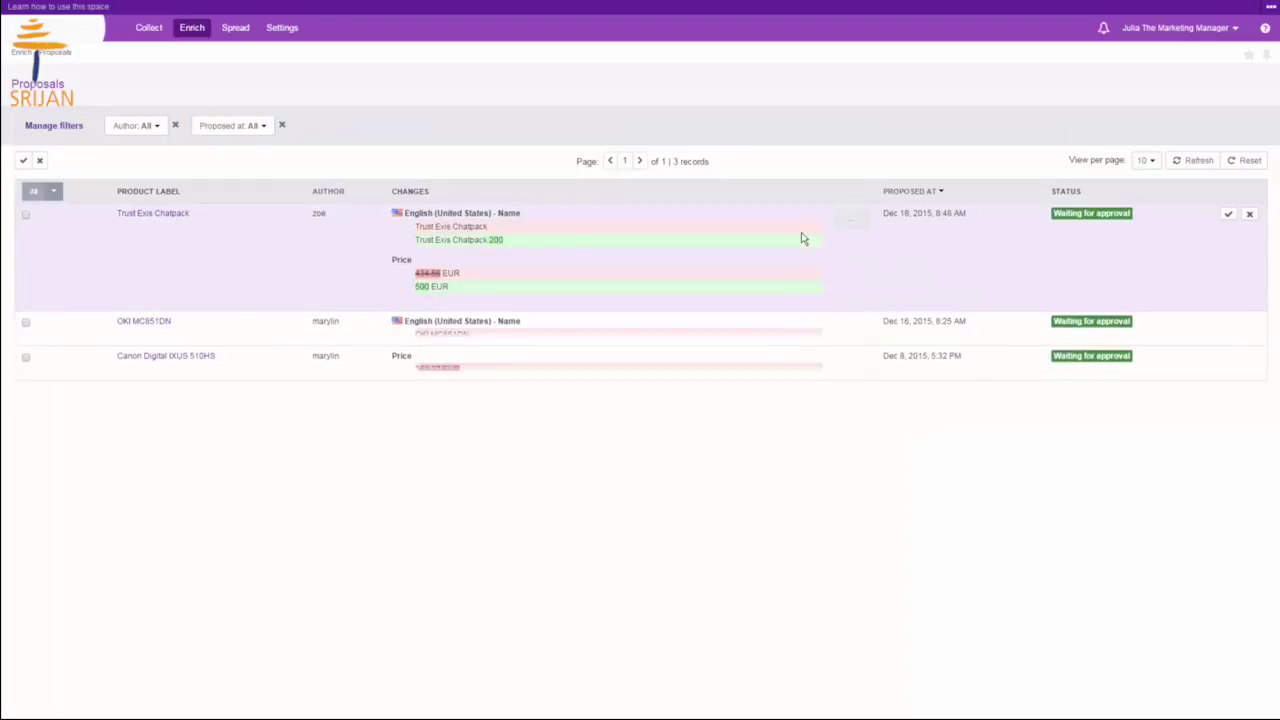
mouse_move(620, 250)
click(1229, 216)
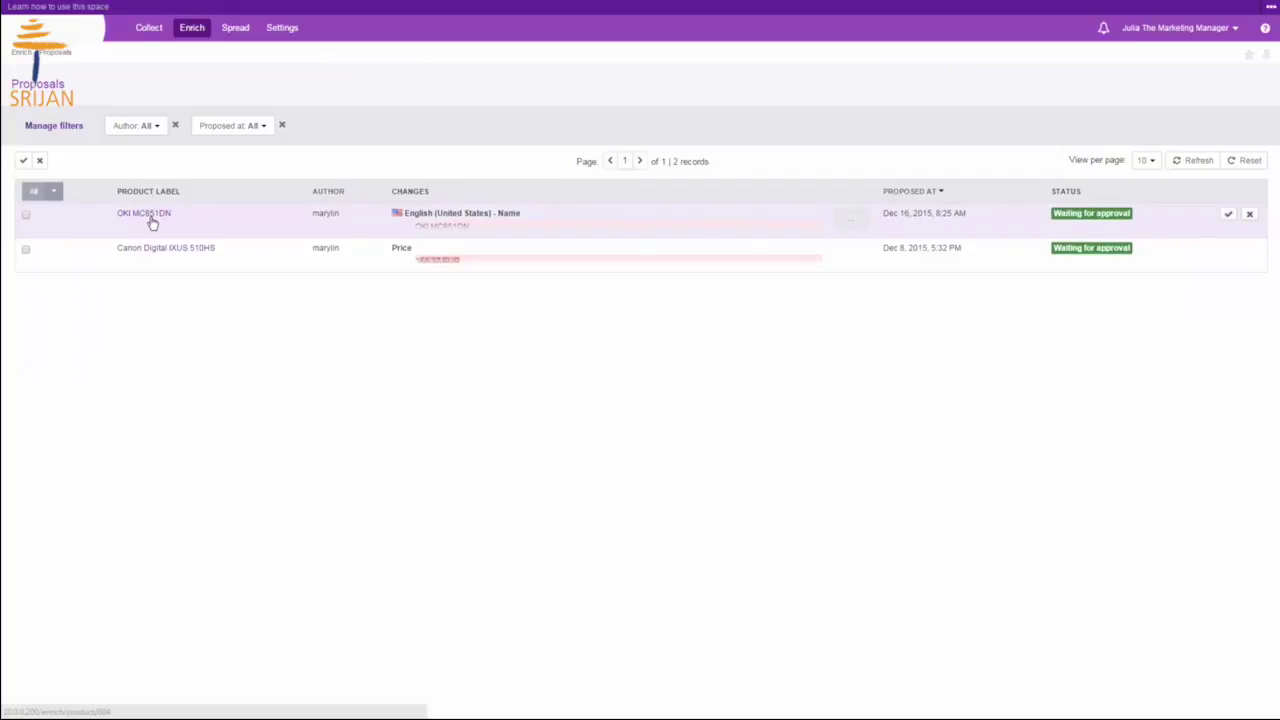
- Approve OKI MC851DN's proposal renaming it 'Printer OKI MC851DN' at 385 EUR and 399 USD
click(151, 216)
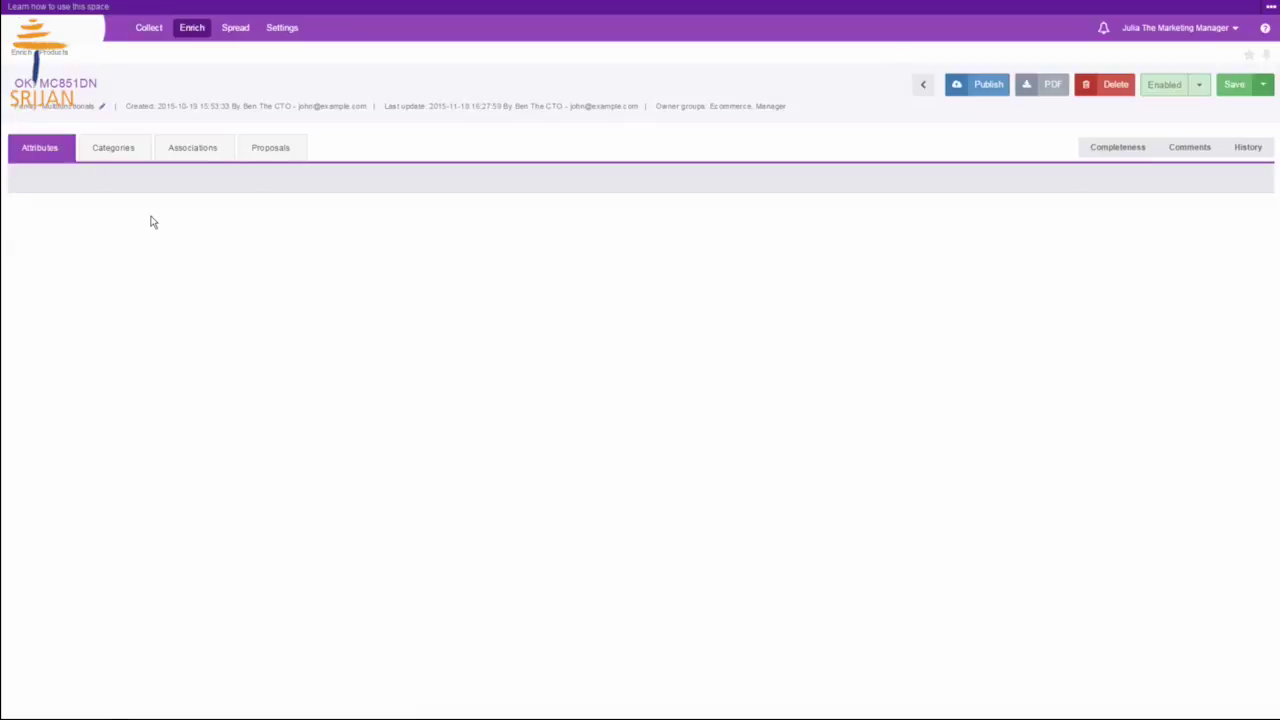
click(255, 150)
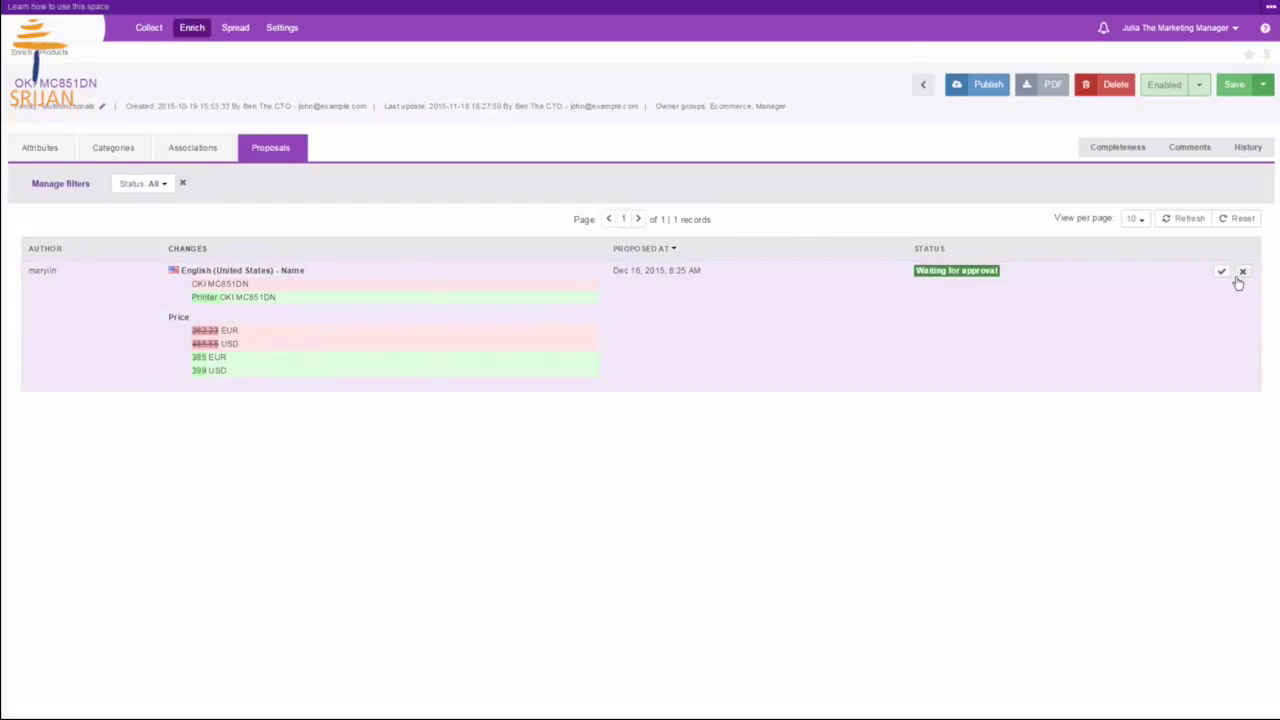
click(1222, 273)
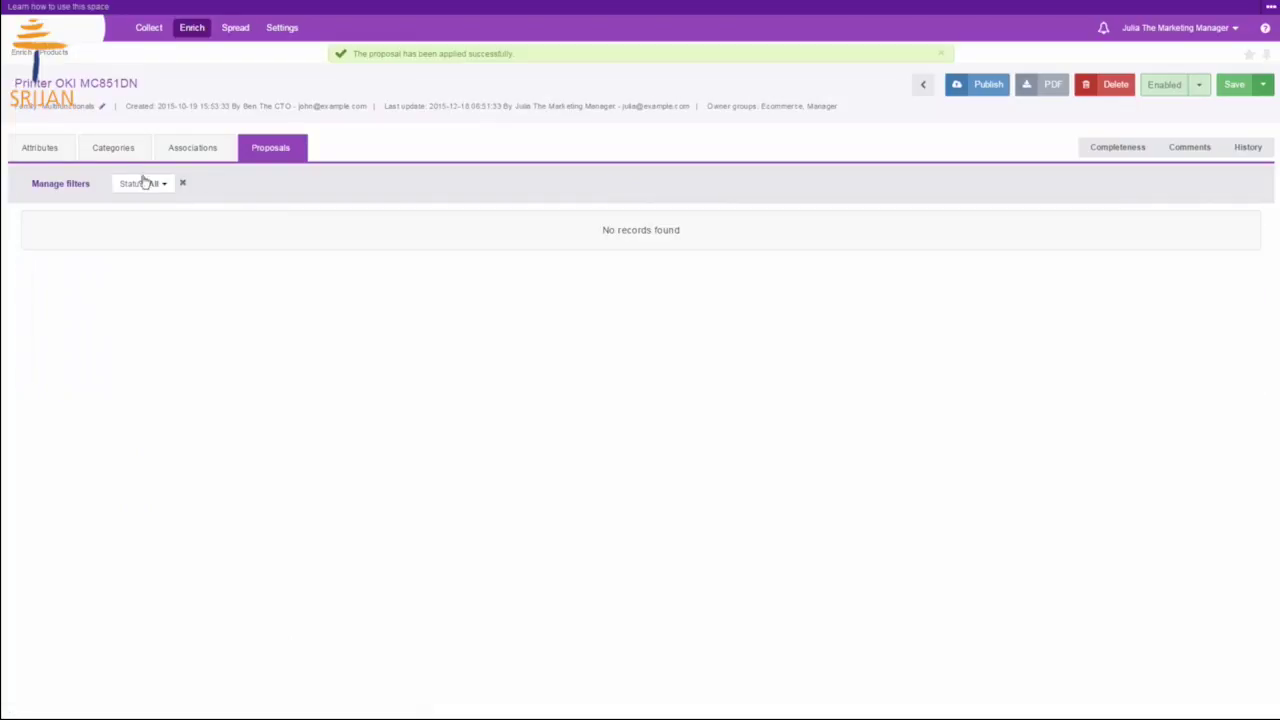
click(54, 148)
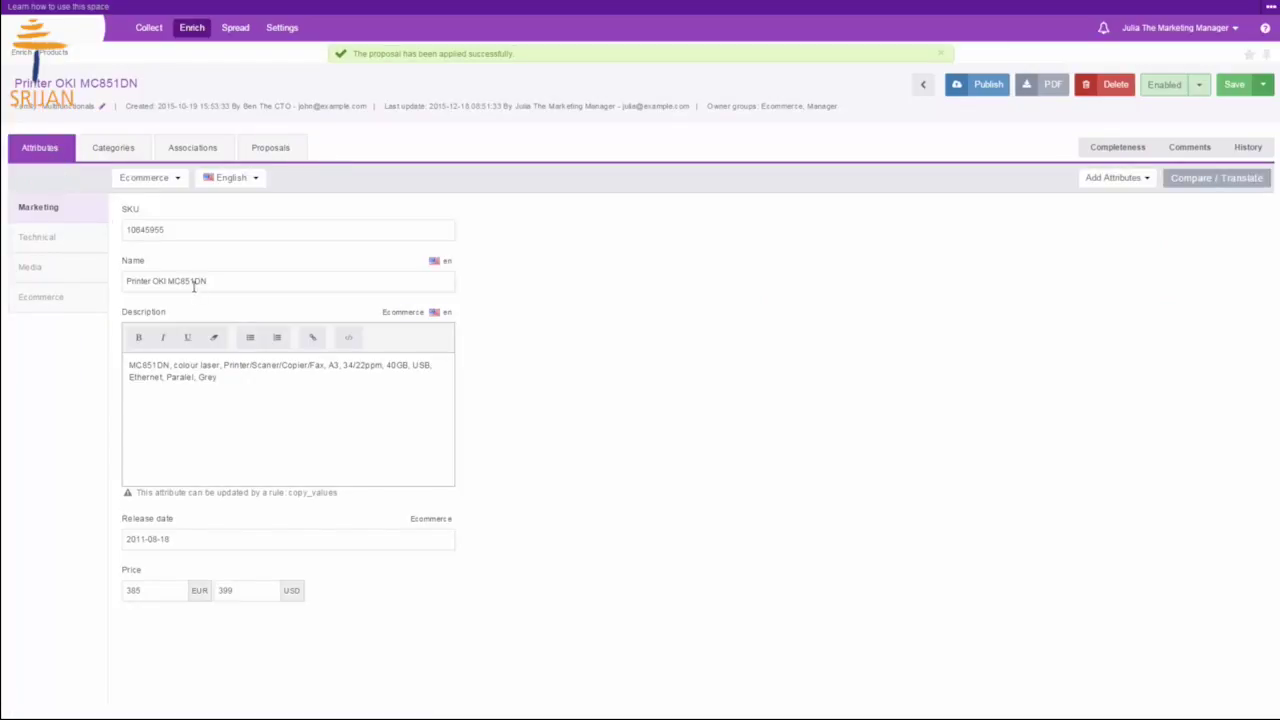
- Change the Printer OKI MC851DN EUR price from 385 to 380 and save the product
drag(165, 589, 123, 592)
text(3)
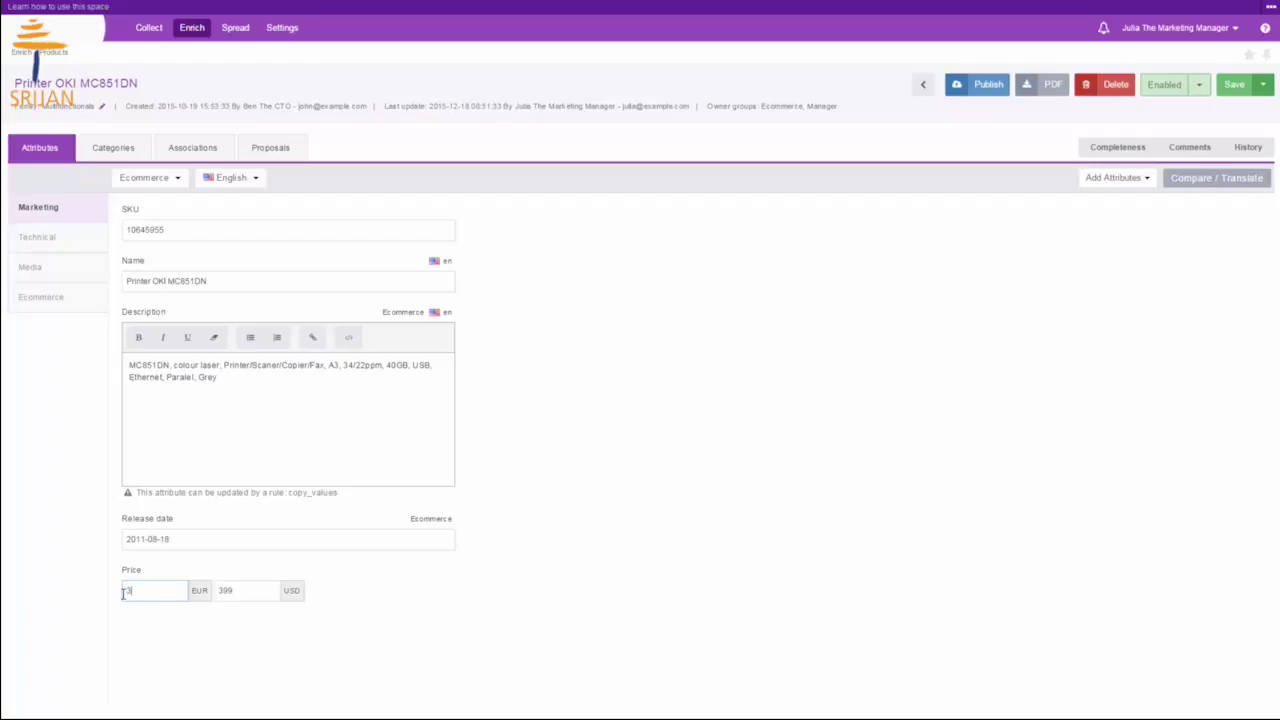
text(80)
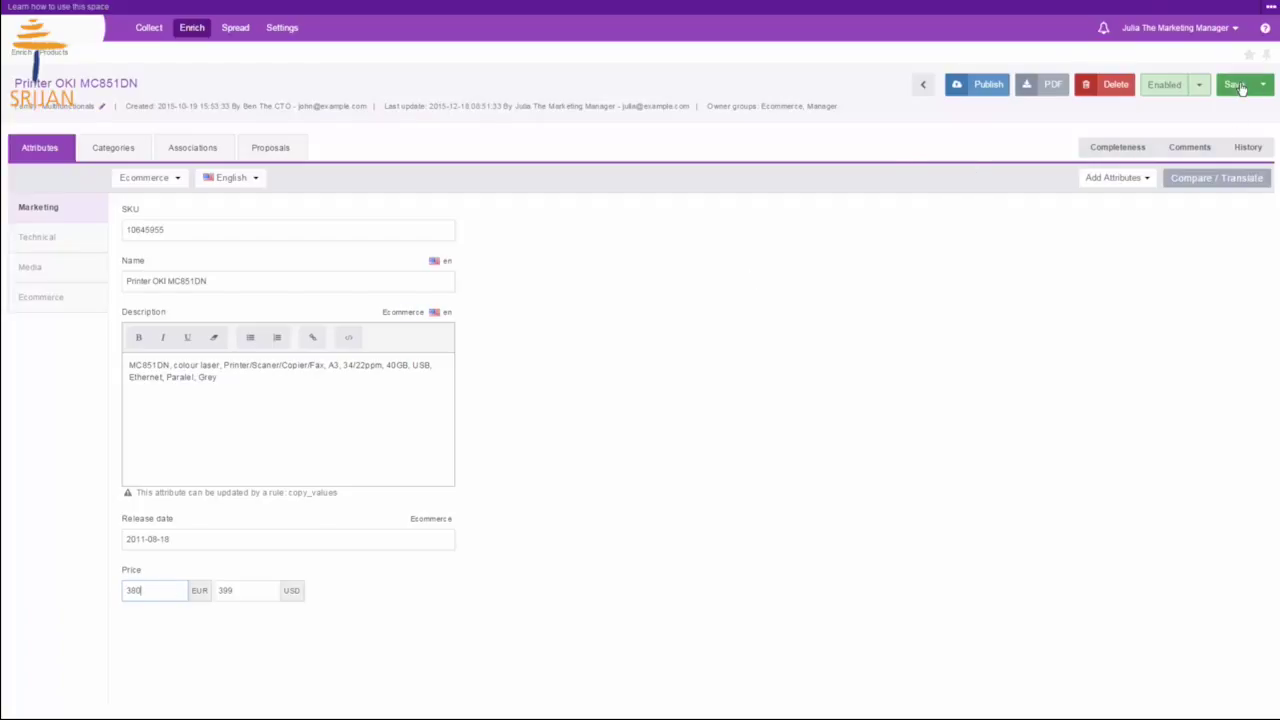
click(1236, 85)
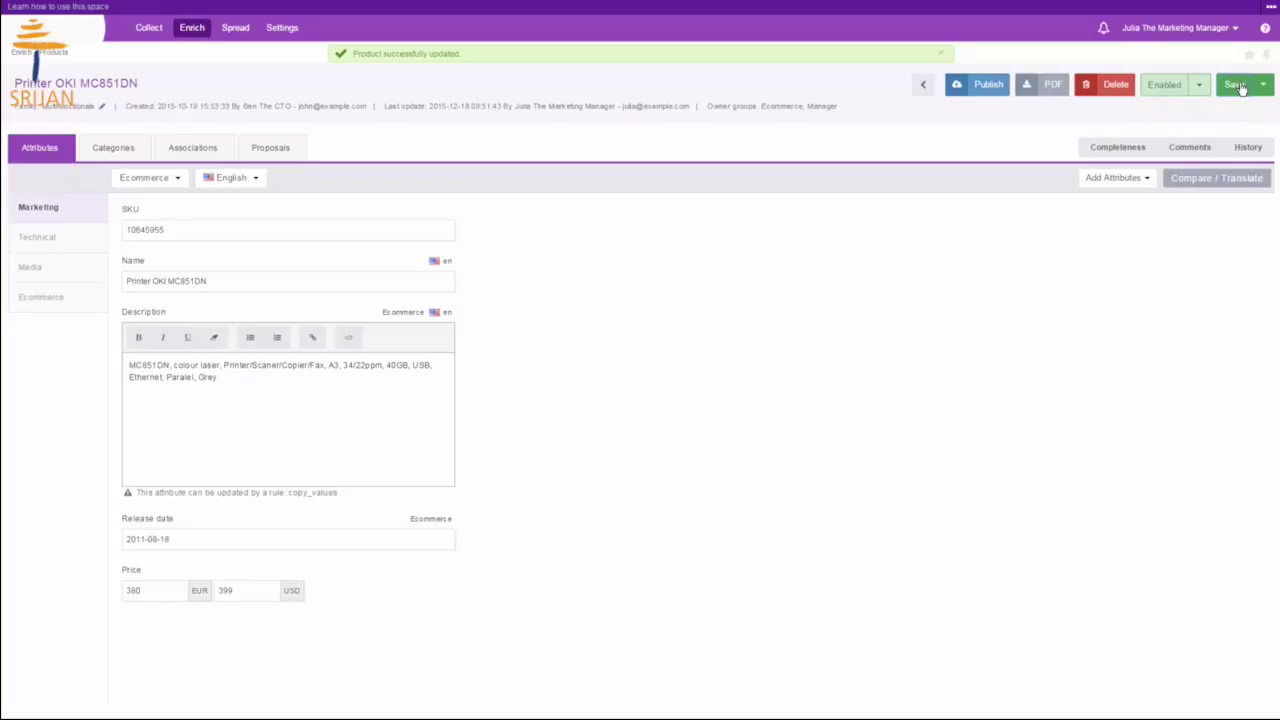